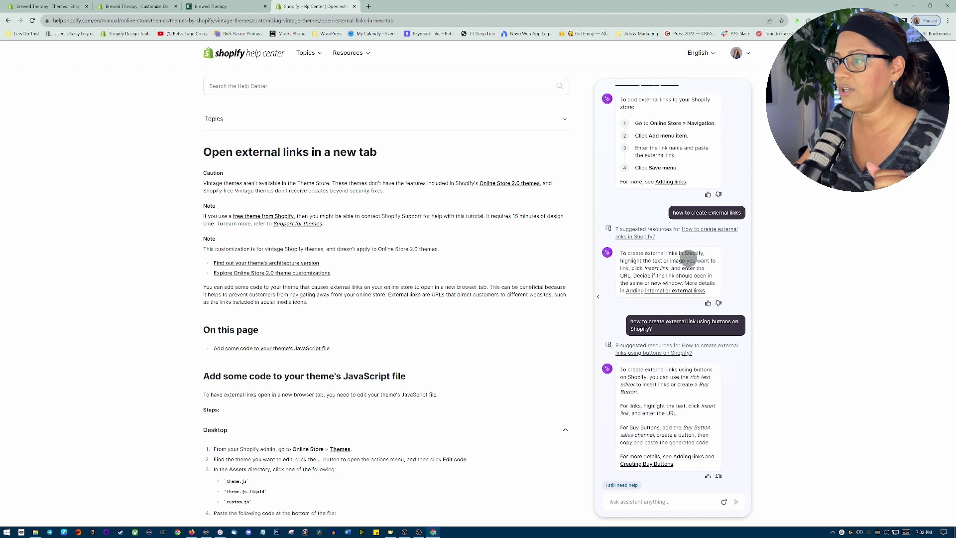
{"action": "scroll", "coordinate": [691, 308], "scroll_direction": "down", "scroll_amount": 1}
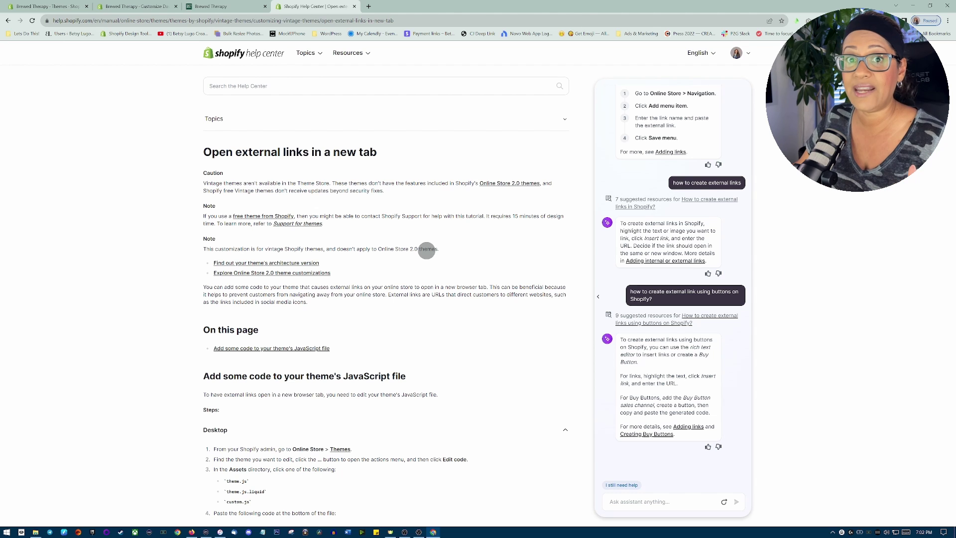
{"action": "scroll", "coordinate": [426, 250], "scroll_direction": "down", "scroll_amount": 1}
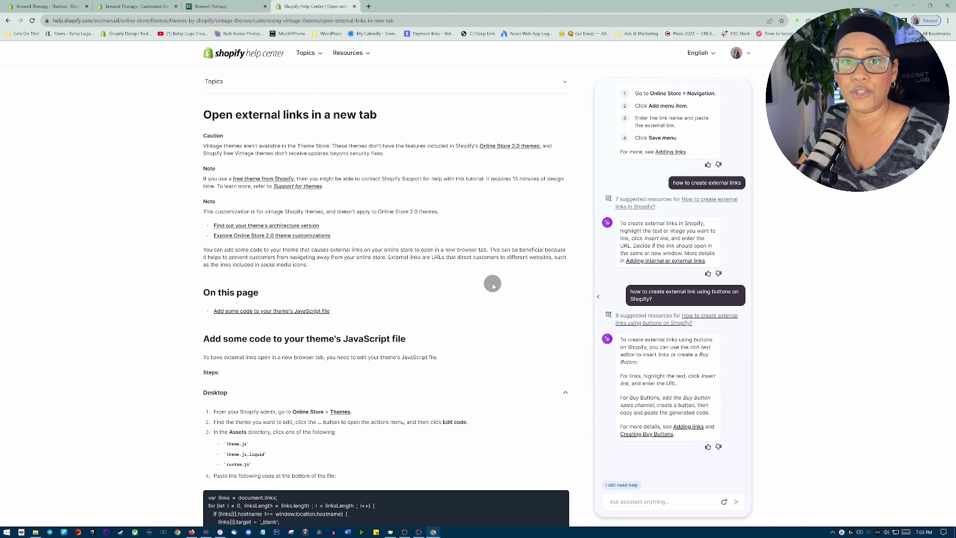
{"action": "scroll", "coordinate": [492, 284], "scroll_direction": "down", "scroll_amount": 2}
{"action": "scroll", "coordinate": [492, 284], "scroll_direction": "down", "scroll_amount": 2}
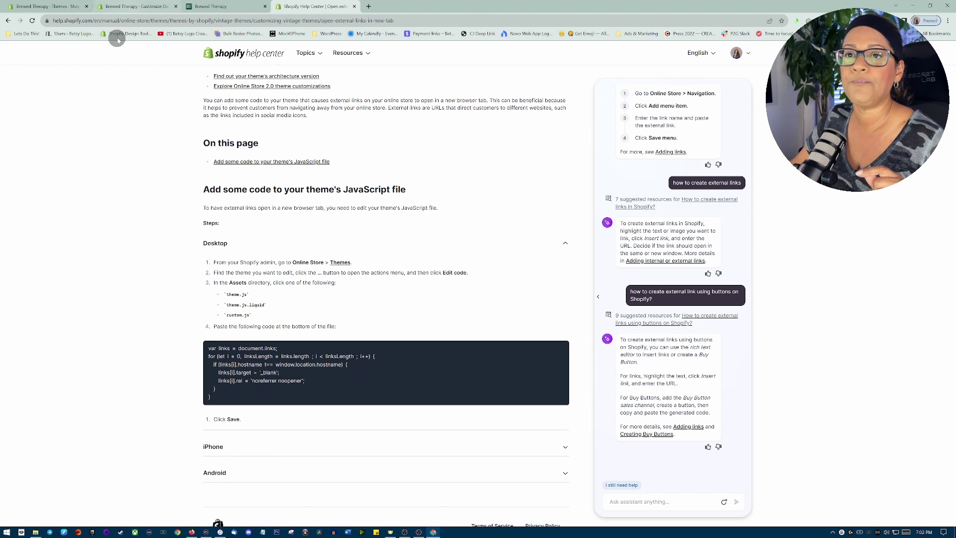
- Select the SHOP NOW button block in the coffee section and relabel it 'Learn More'
{"action": "left_click", "coordinate": [141, 7]}
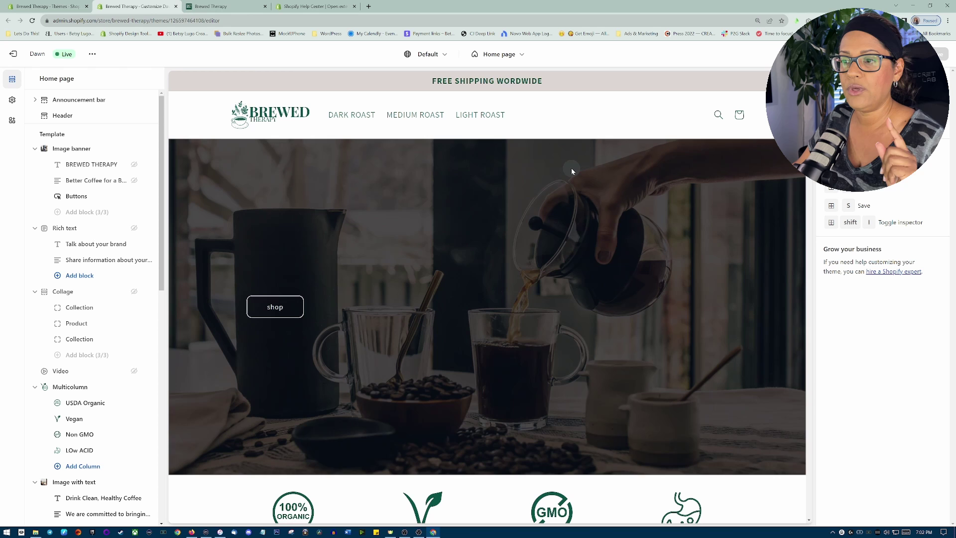
{"action": "scroll", "coordinate": [590, 194], "scroll_direction": "down", "scroll_amount": 3}
{"action": "scroll", "coordinate": [590, 196], "scroll_direction": "down", "scroll_amount": 5}
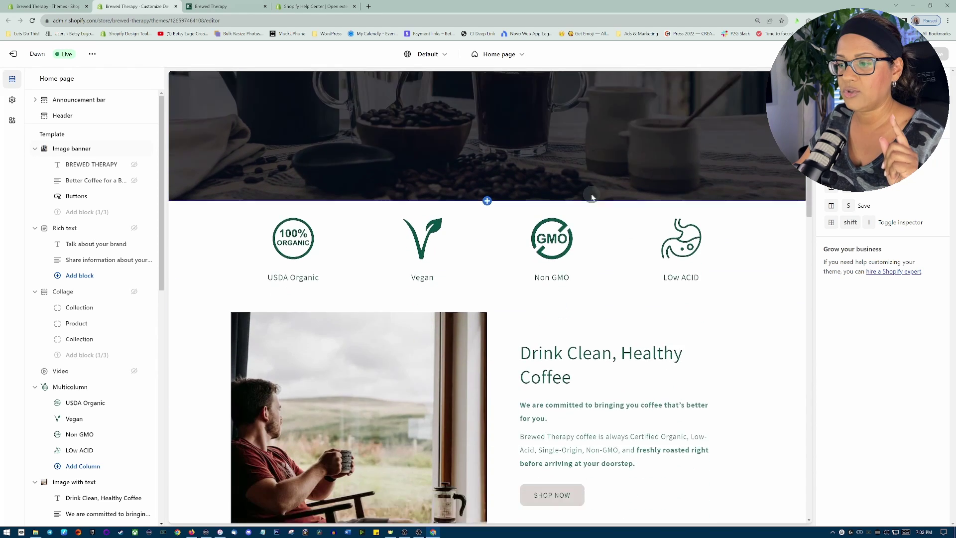
{"action": "scroll", "coordinate": [591, 196], "scroll_direction": "down", "scroll_amount": 3}
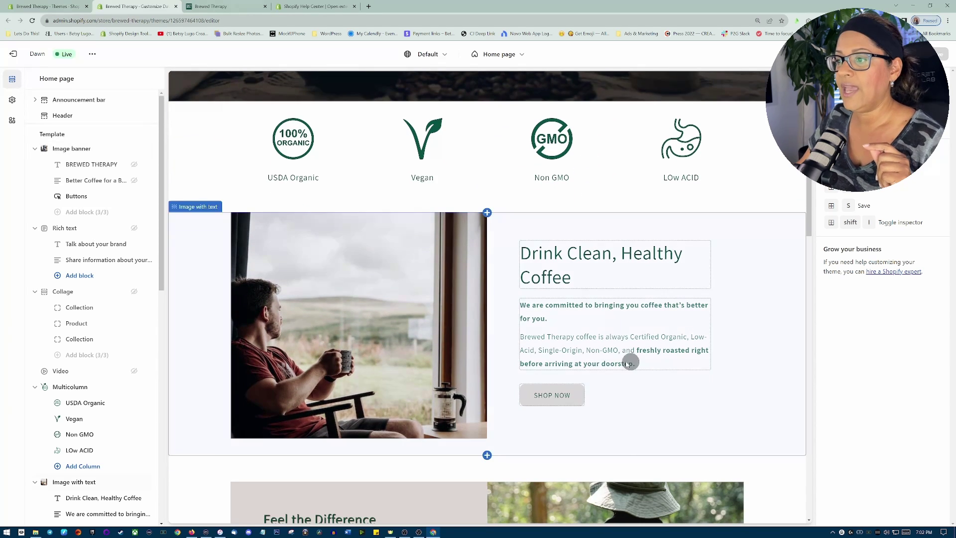
{"action": "left_click", "coordinate": [665, 384]}
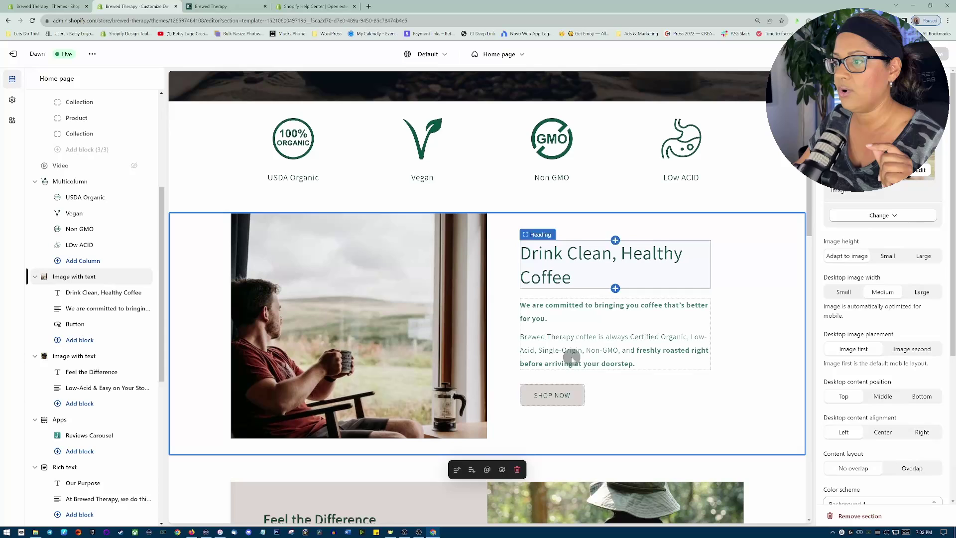
{"action": "left_click", "coordinate": [553, 394]}
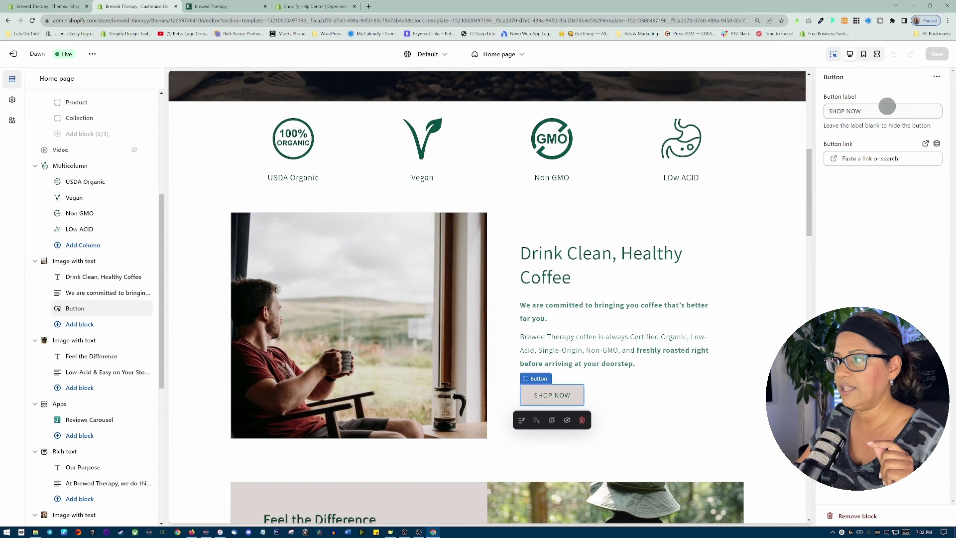
{"action": "left_click_drag", "start_coordinate": [867, 111], "coordinate": [827, 111]}
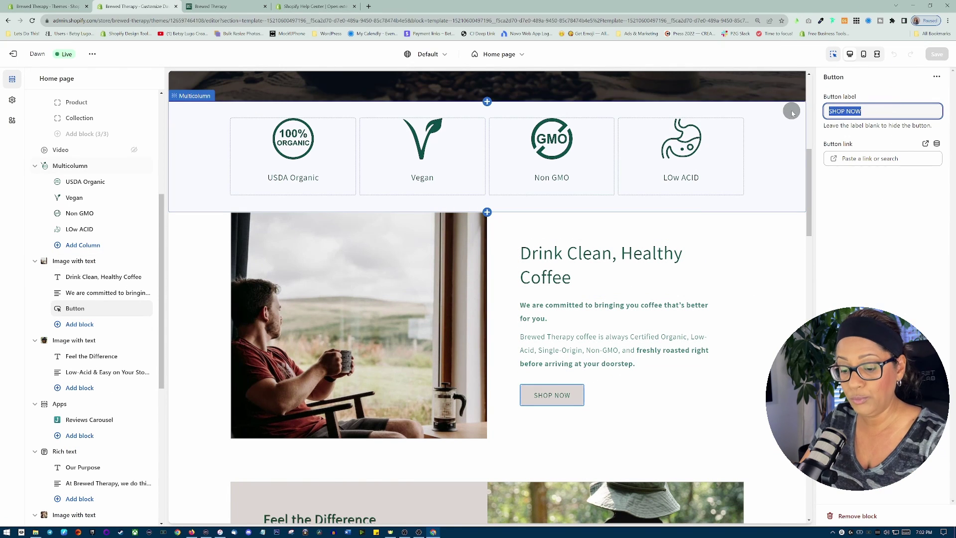
{"action": "type", "text": "Learn More"}
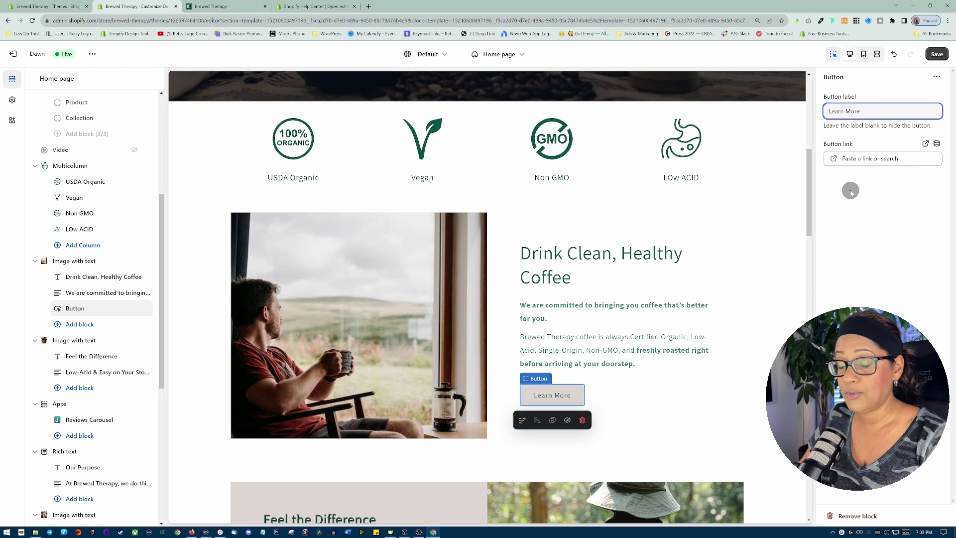
{"action": "left_click", "coordinate": [864, 157]}
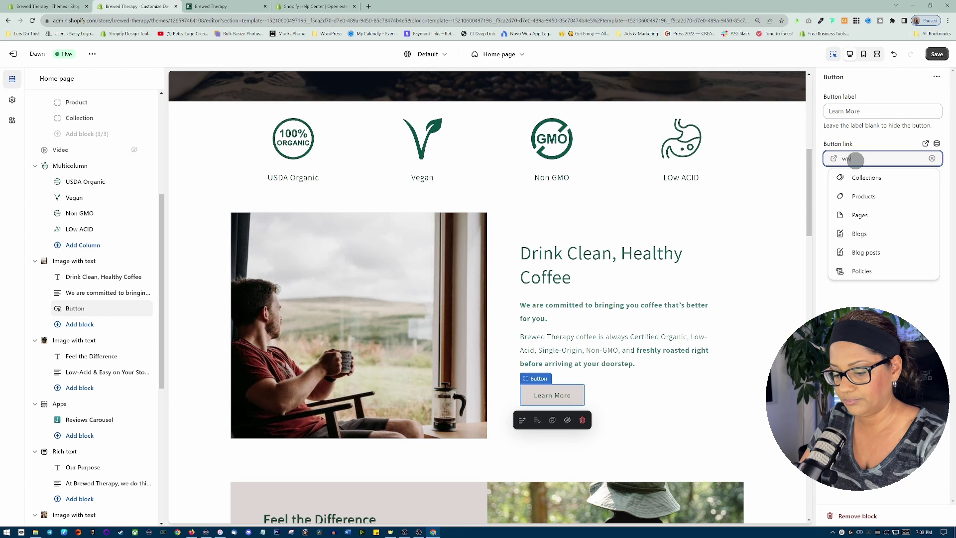
{"action": "type", "text": "ww.g"}
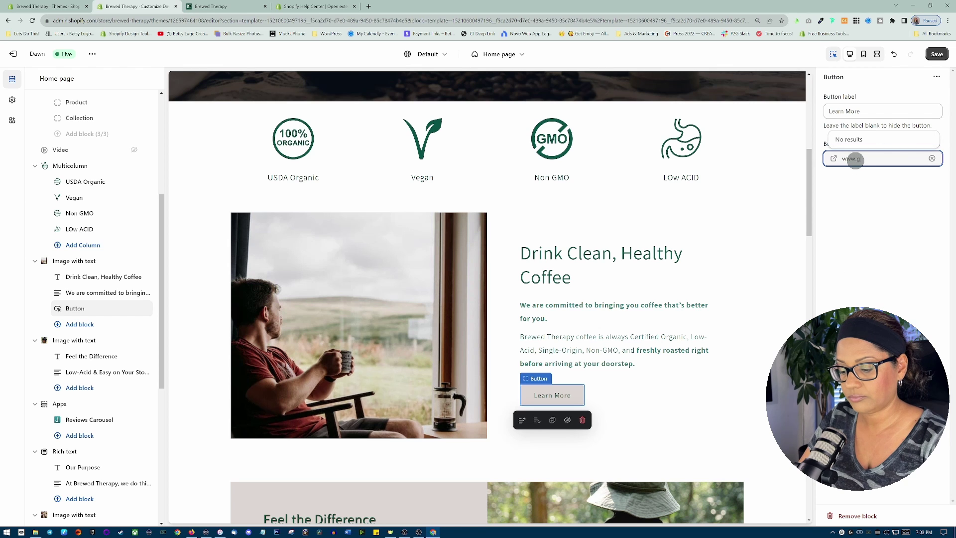
{"action": "type", "text": "oogle.co"}
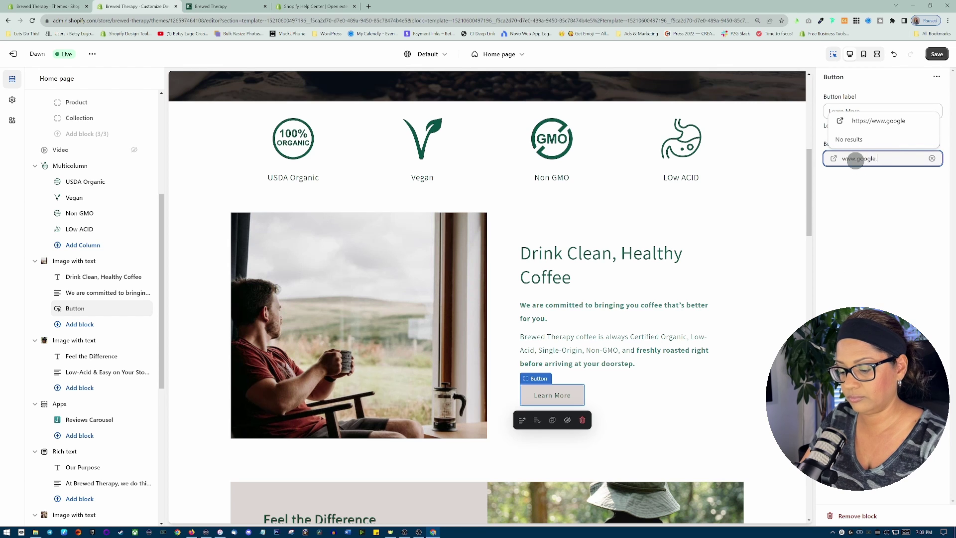
{"action": "type", "text": "m"}
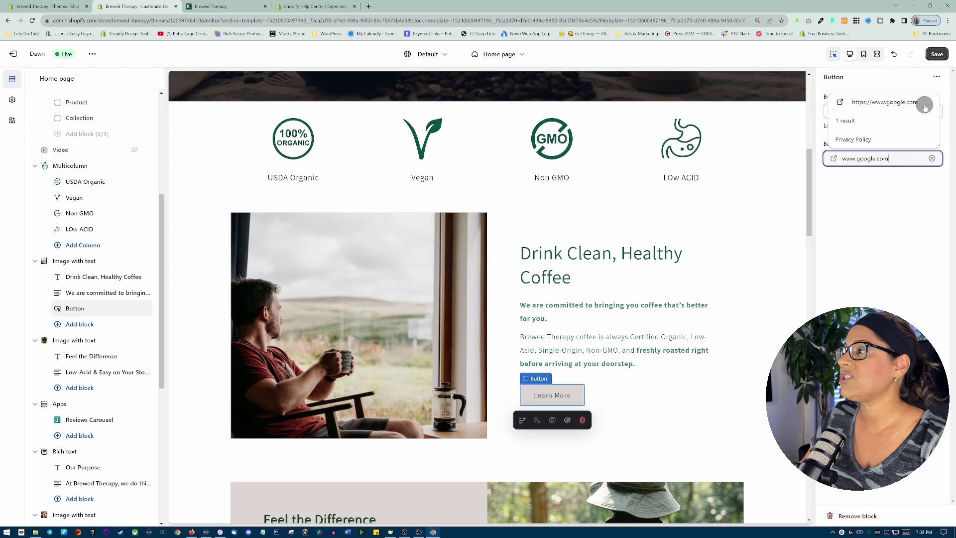
{"action": "left_click", "coordinate": [895, 102]}
{"action": "left_click", "coordinate": [936, 54]}
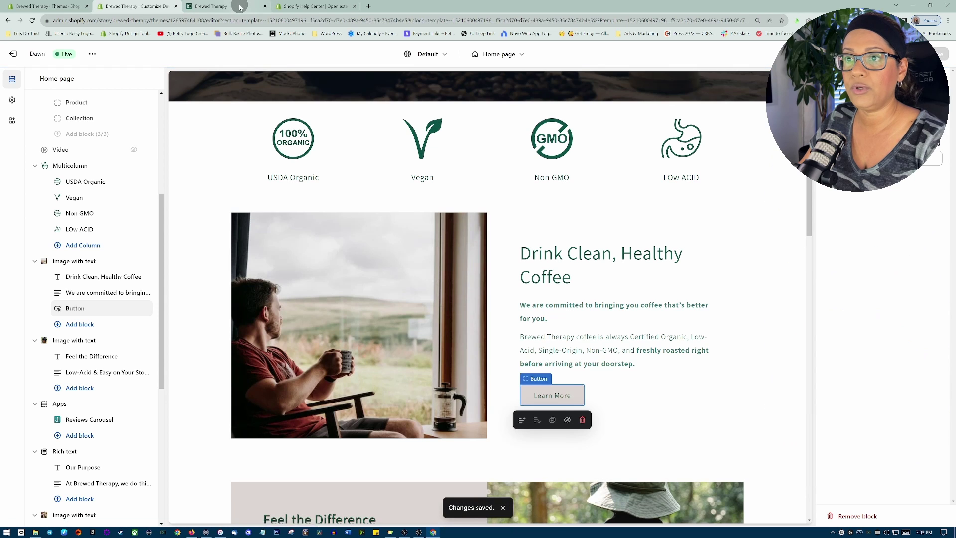
- Reload the live storefront, follow Learn More to Google, then go back to the store
{"action": "left_click", "coordinate": [224, 6]}
{"action": "left_click", "coordinate": [33, 20]}
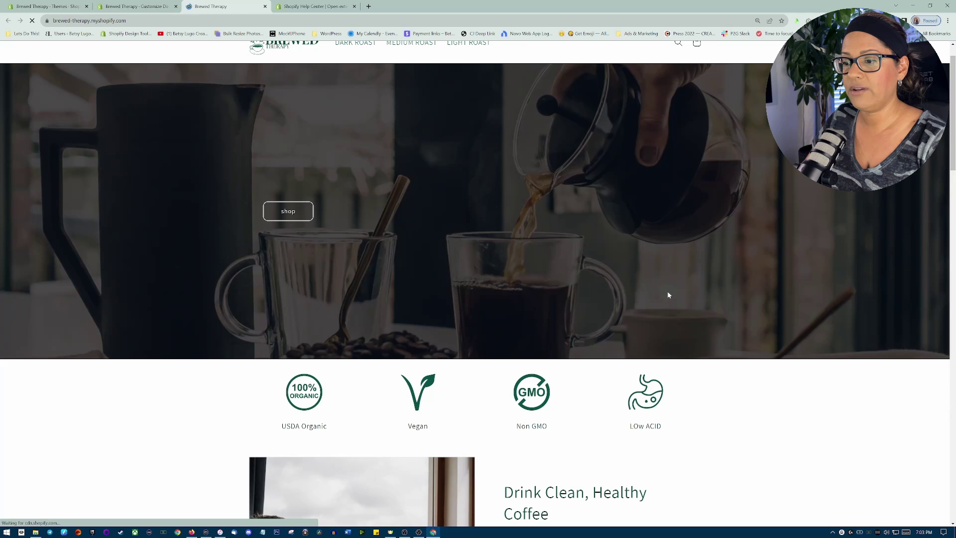
{"action": "scroll", "coordinate": [669, 293], "scroll_direction": "down", "scroll_amount": 3}
{"action": "scroll", "coordinate": [669, 293], "scroll_direction": "down", "scroll_amount": 2}
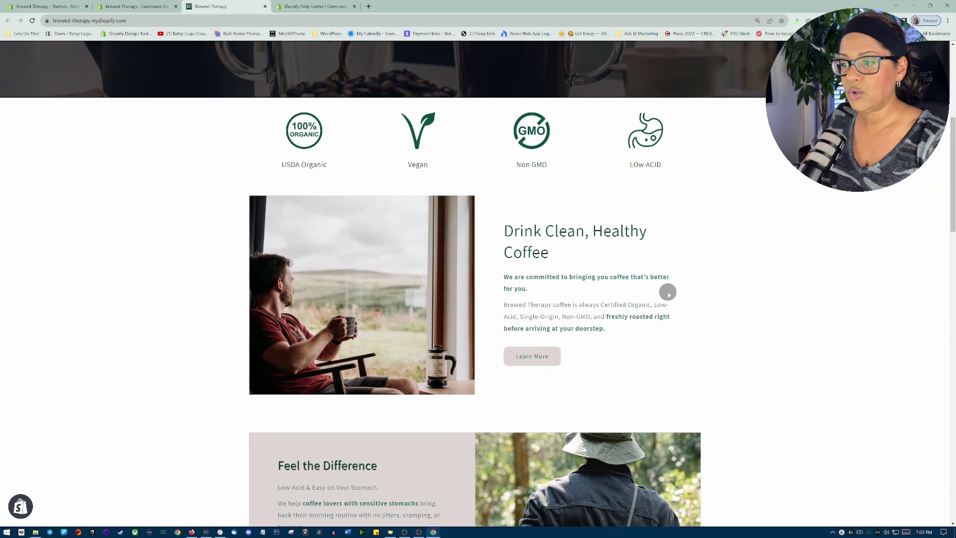
{"action": "left_click", "coordinate": [531, 357]}
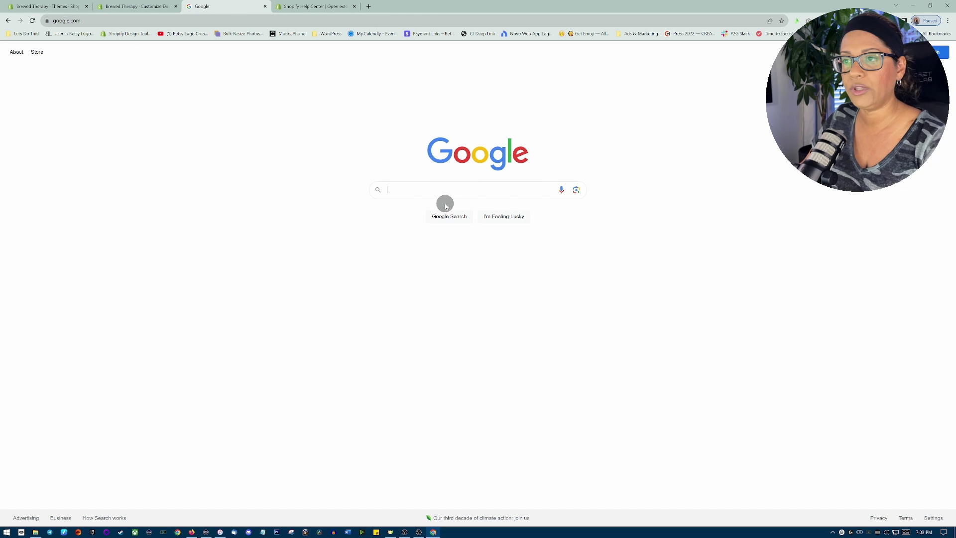
{"action": "left_click", "coordinate": [13, 21]}
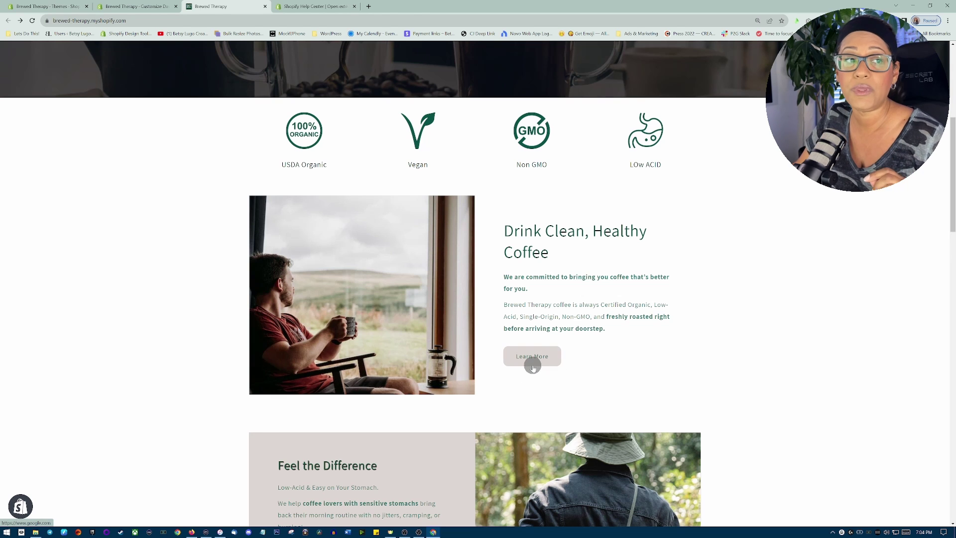
{"action": "left_click", "coordinate": [138, 7]}
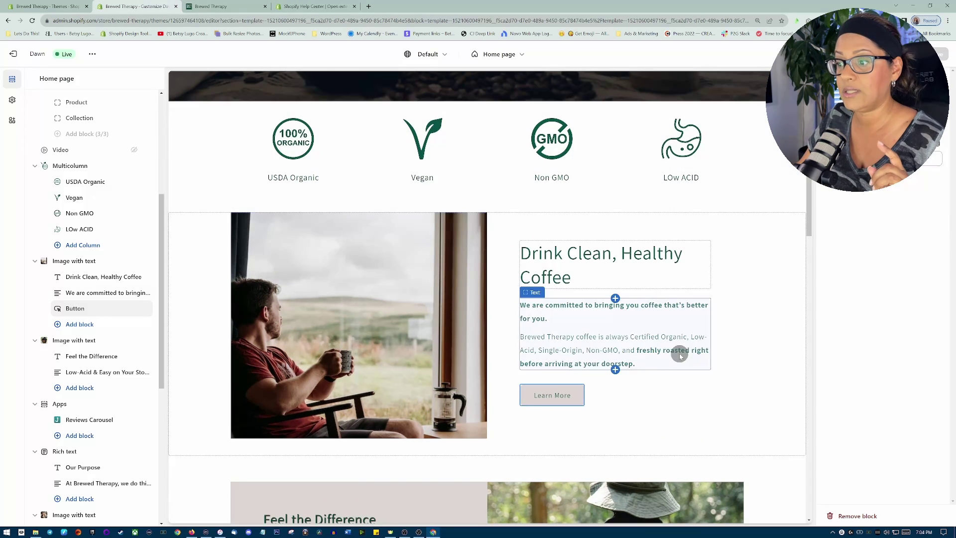
{"action": "left_click", "coordinate": [634, 365]}
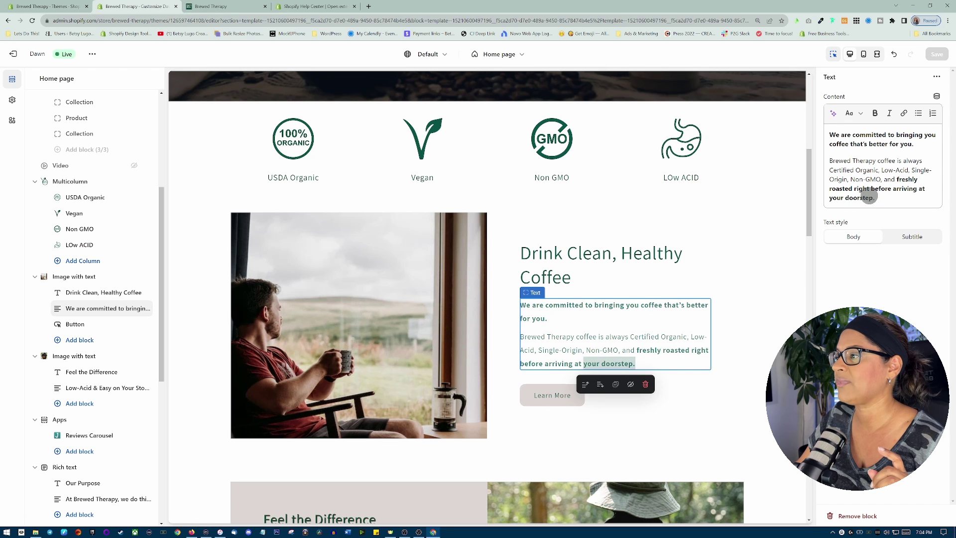
{"action": "left_click", "coordinate": [874, 198]}
{"action": "left_click_drag", "start_coordinate": [874, 198], "coordinate": [825, 200]}
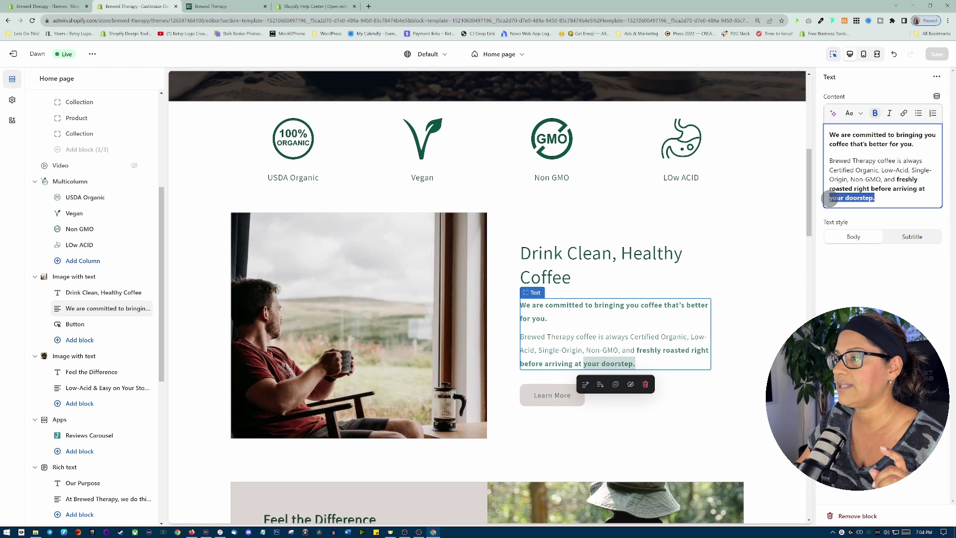
{"action": "left_click", "coordinate": [904, 113]}
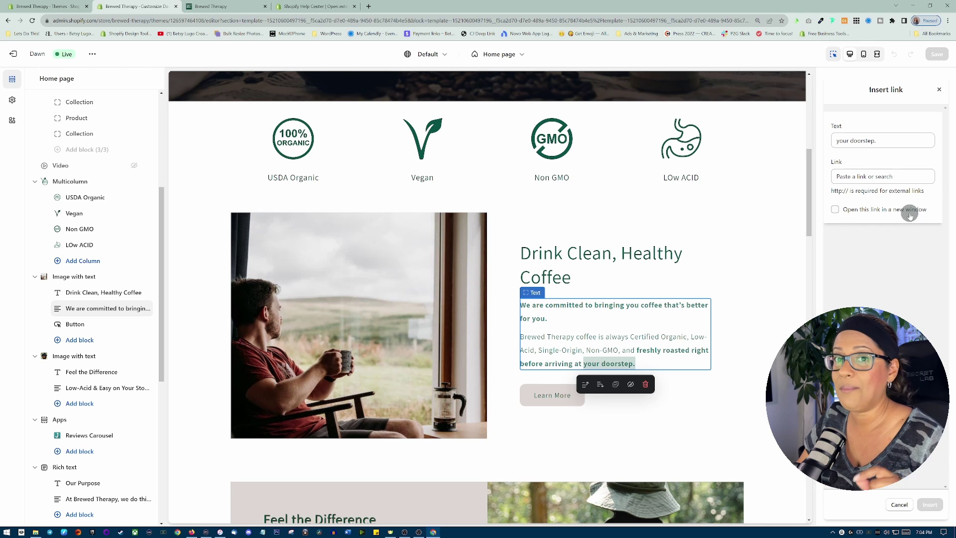
{"action": "left_click", "coordinate": [564, 394]}
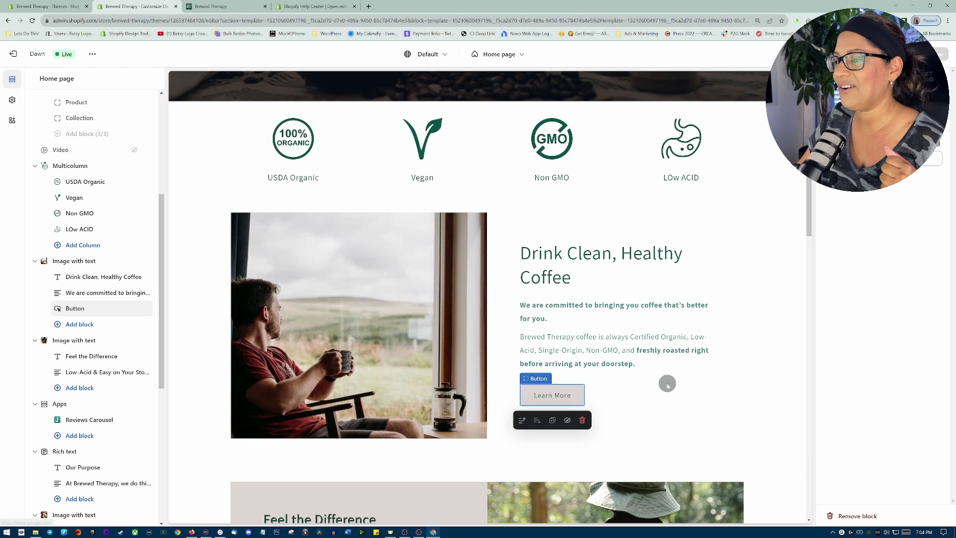
{"action": "left_click", "coordinate": [648, 348]}
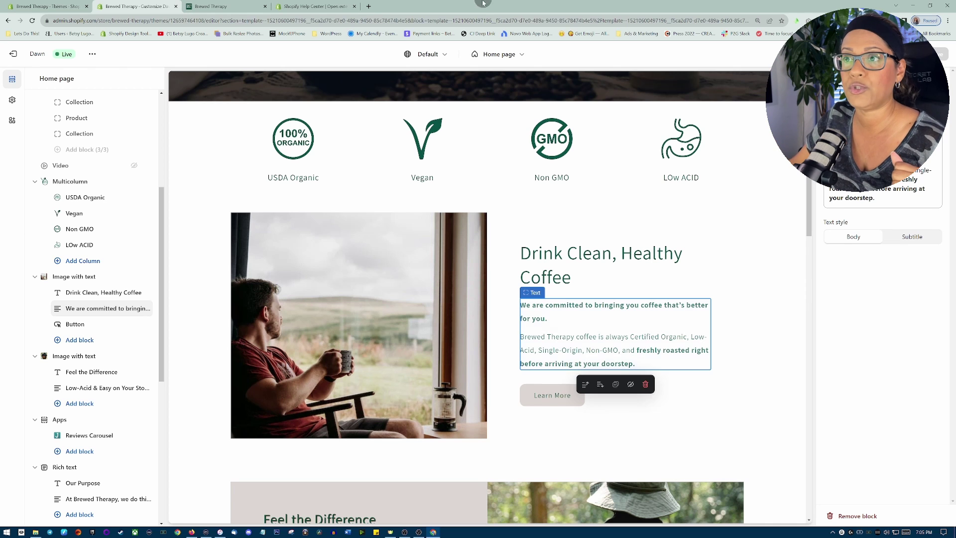
- Select the help article's external-link code snippet, then go to the admin Themes page
{"action": "left_click", "coordinate": [314, 6]}
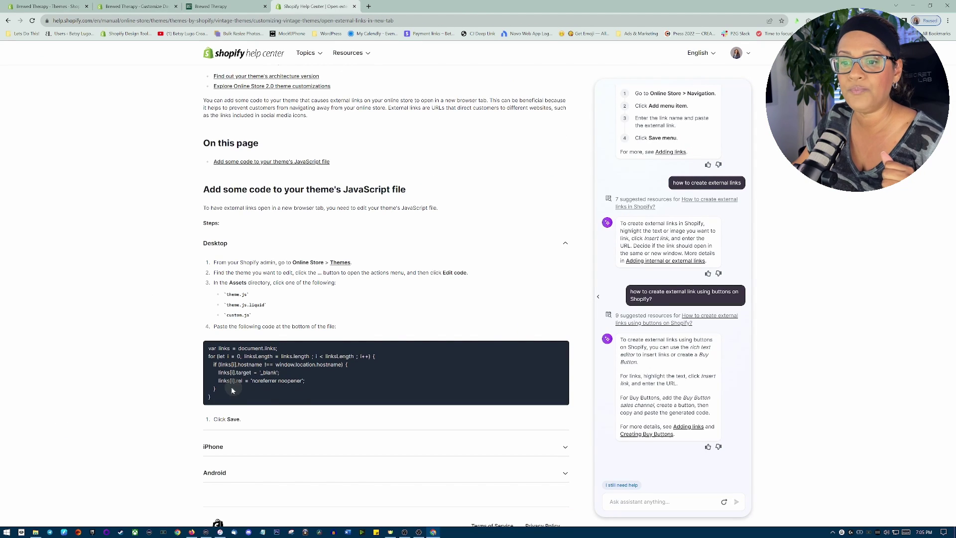
{"action": "left_click_drag", "start_coordinate": [223, 402], "coordinate": [198, 349]}
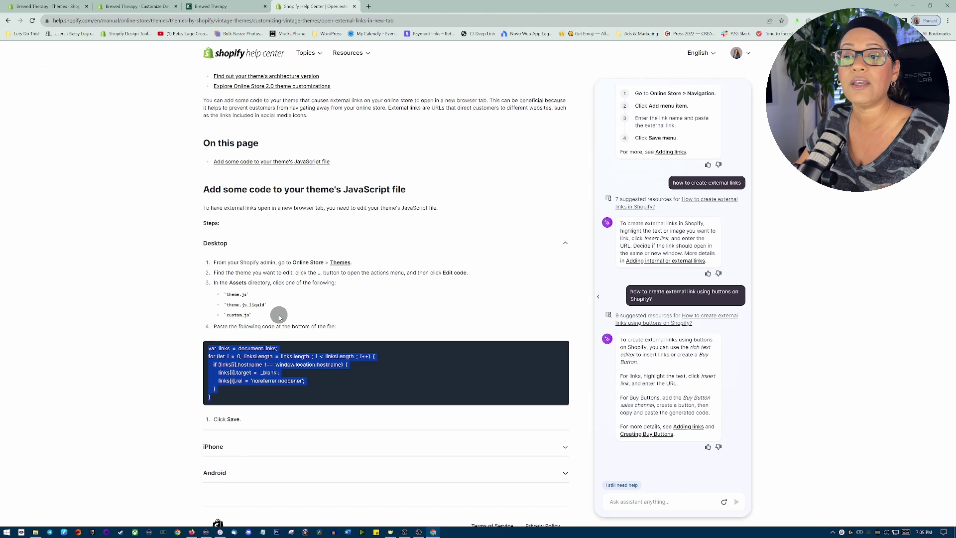
{"action": "left_click", "coordinate": [46, 6]}
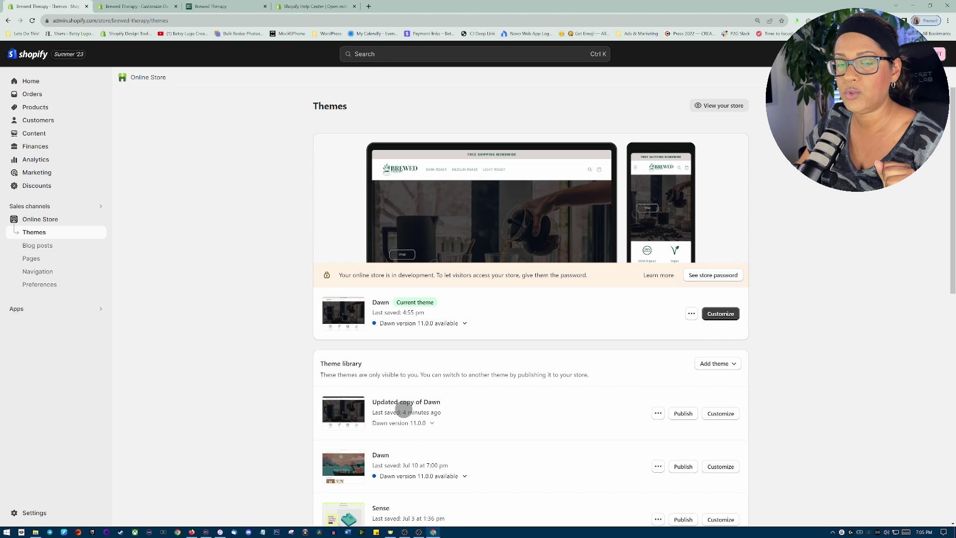
{"action": "left_click", "coordinate": [687, 314]}
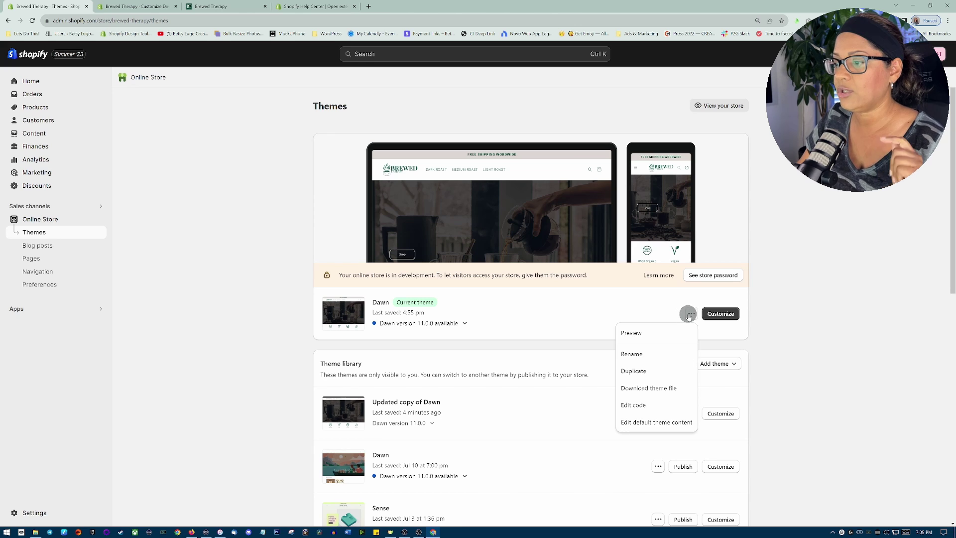
{"action": "left_click", "coordinate": [634, 404]}
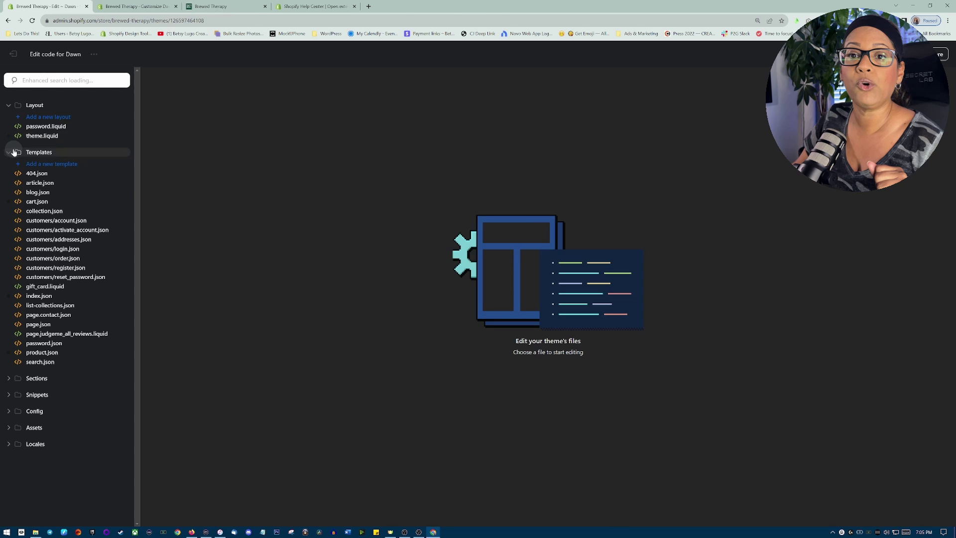
{"action": "left_click", "coordinate": [8, 152]}
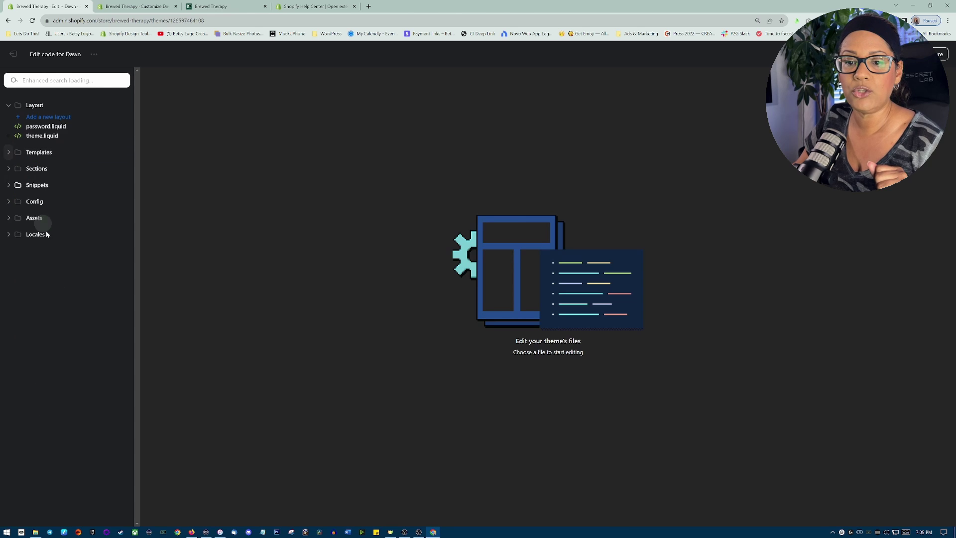
{"action": "left_click", "coordinate": [8, 217]}
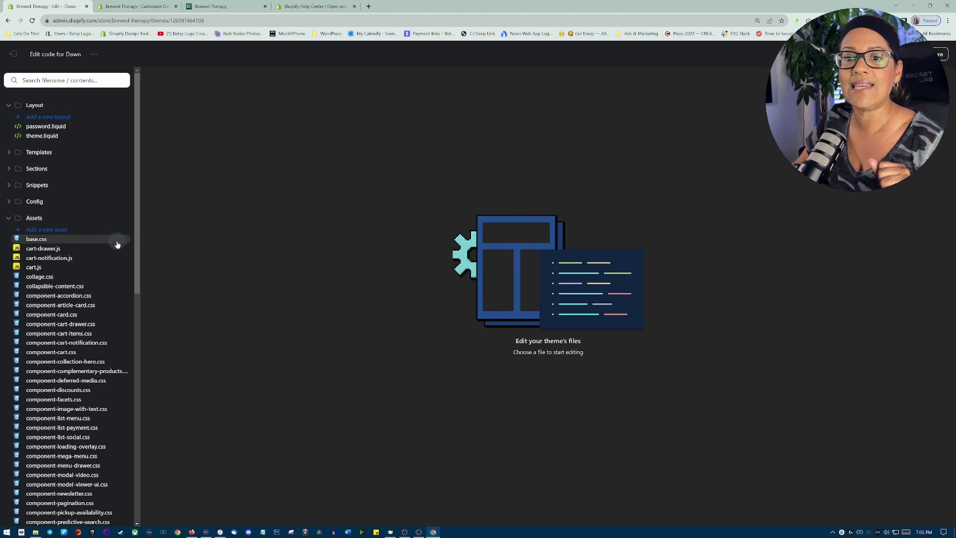
{"action": "scroll", "coordinate": [118, 244], "scroll_direction": "down", "scroll_amount": 1}
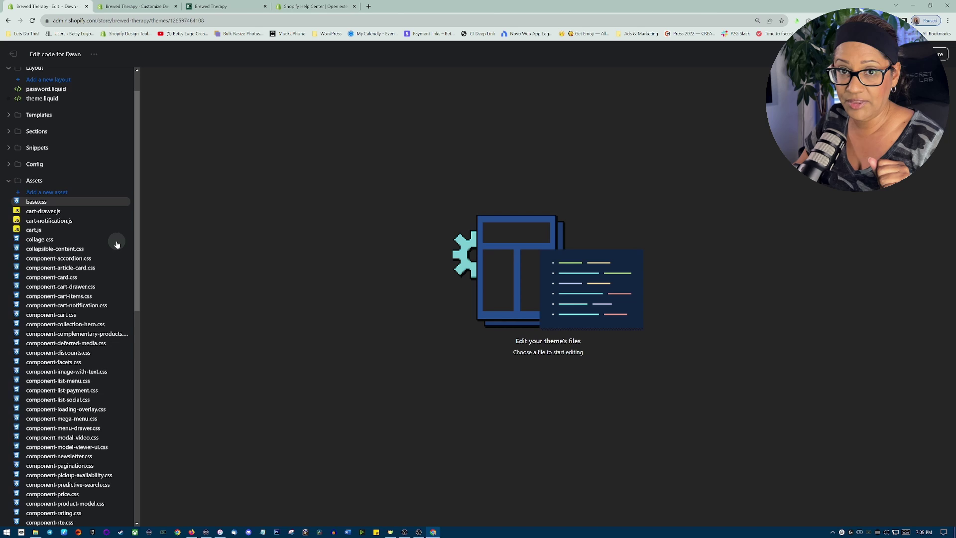
{"action": "scroll", "coordinate": [118, 244], "scroll_direction": "down", "scroll_amount": 2}
{"action": "scroll", "coordinate": [117, 244], "scroll_direction": "down", "scroll_amount": 1}
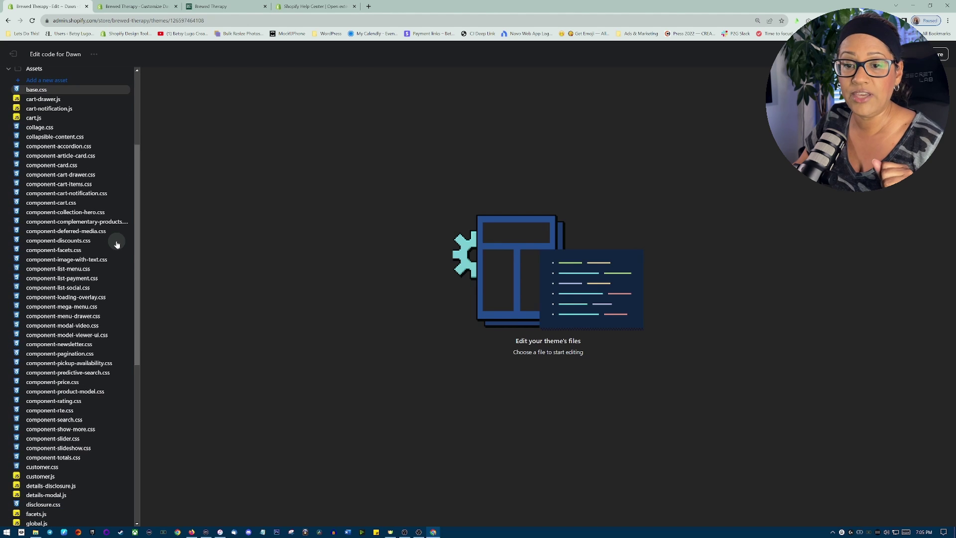
{"action": "left_click", "coordinate": [318, 7]}
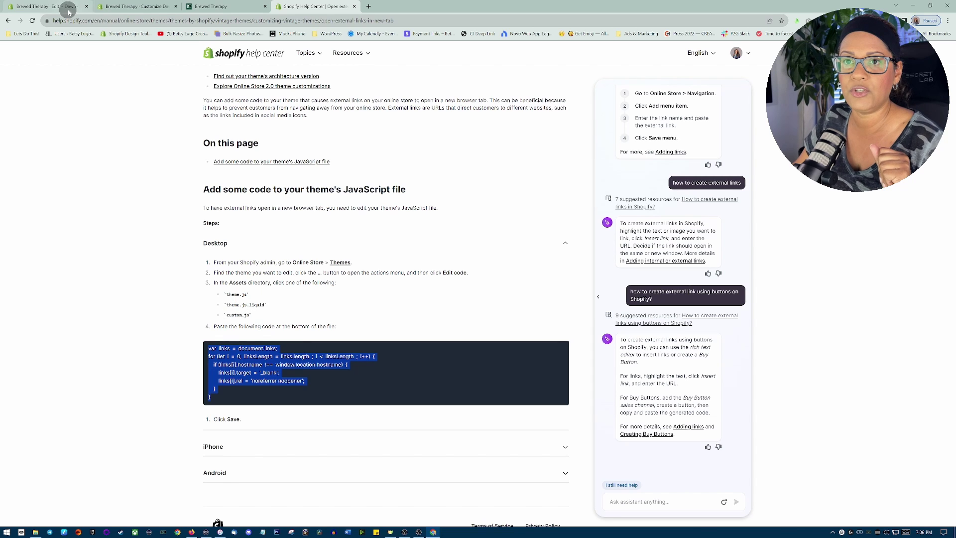
{"action": "left_click", "coordinate": [52, 6]}
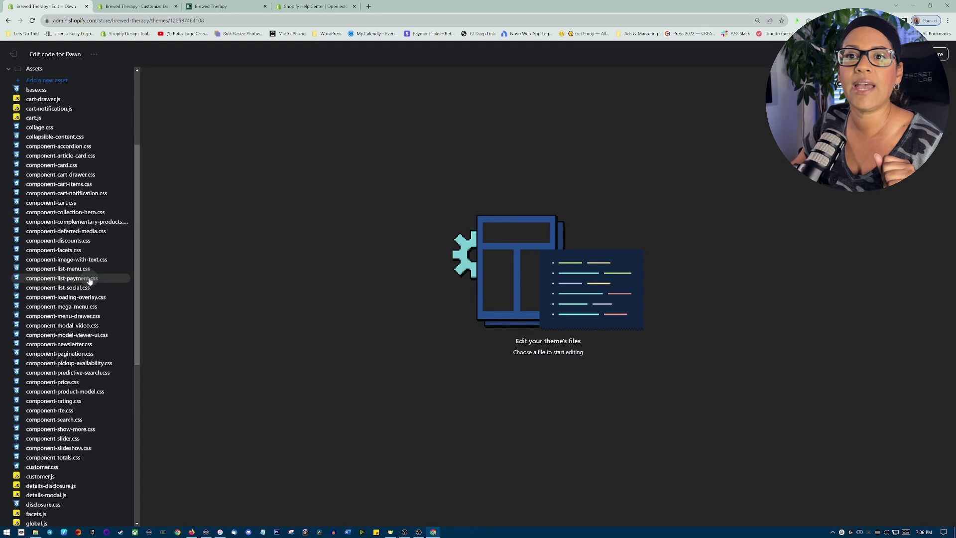
{"action": "scroll", "coordinate": [89, 281], "scroll_direction": "down", "scroll_amount": 5}
{"action": "scroll", "coordinate": [75, 247], "scroll_direction": "down", "scroll_amount": 5}
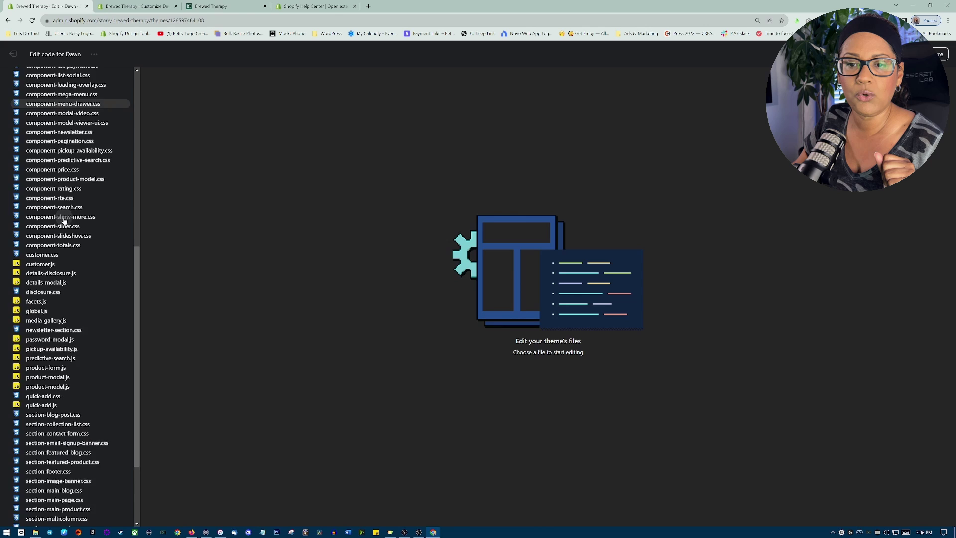
{"action": "scroll", "coordinate": [66, 224], "scroll_direction": "down", "scroll_amount": 5}
{"action": "scroll", "coordinate": [66, 224], "scroll_direction": "down", "scroll_amount": 1}
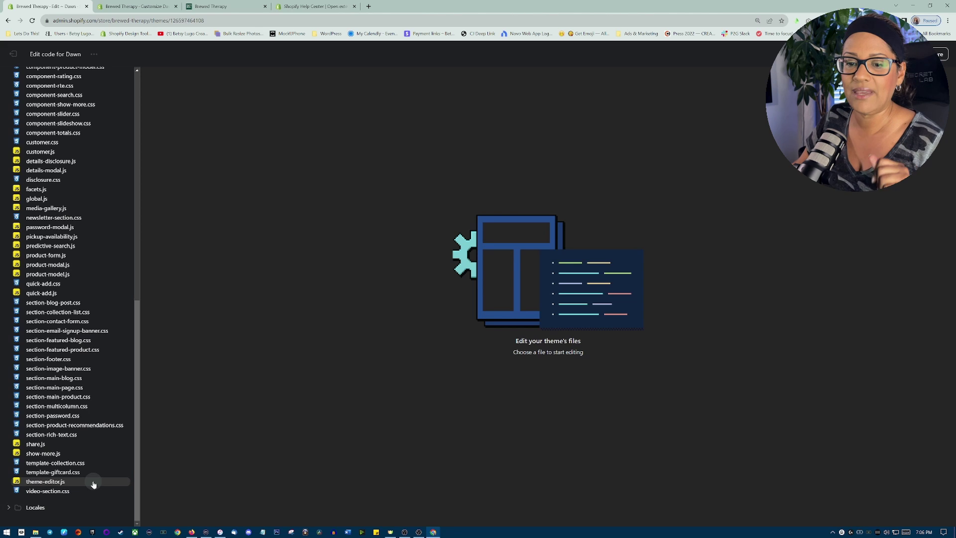
{"action": "scroll", "coordinate": [94, 485], "scroll_direction": "up", "scroll_amount": 3}
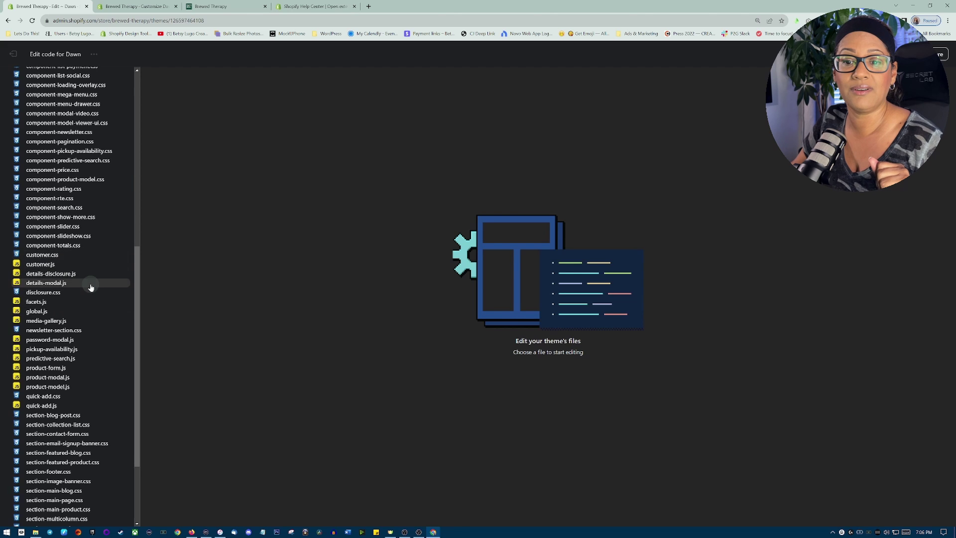
{"action": "scroll", "coordinate": [91, 287], "scroll_direction": "up", "scroll_amount": 2}
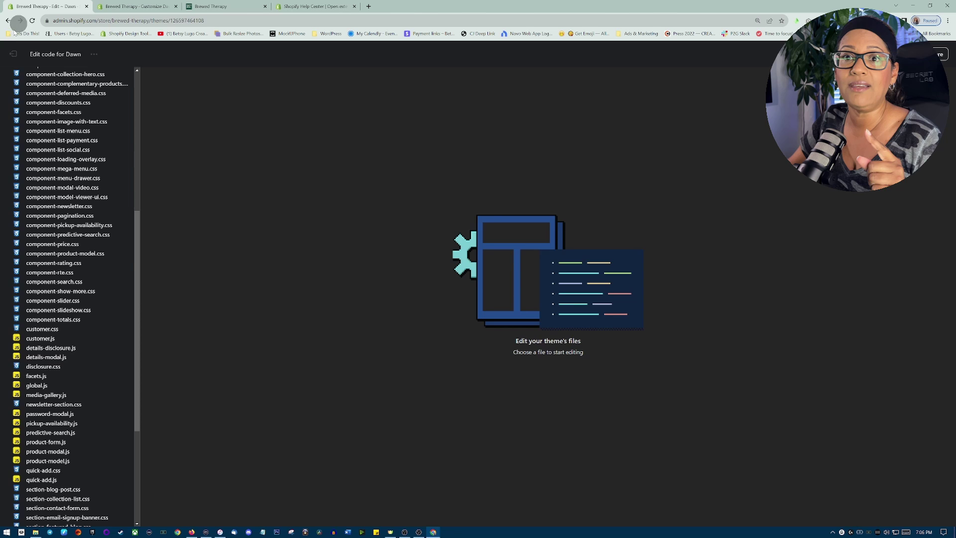
{"action": "left_click", "coordinate": [13, 54]}
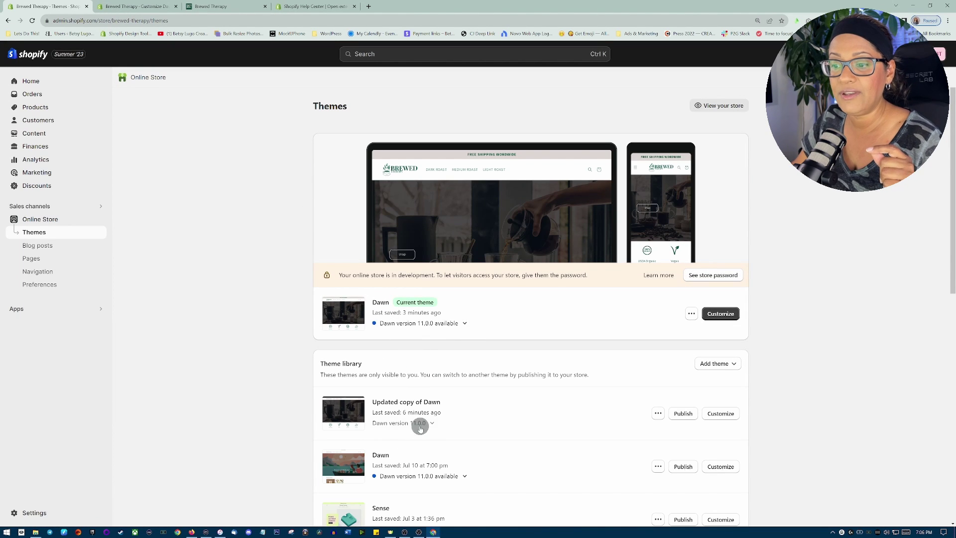
- Open Edit code for the current Dawn theme and expand its Assets folder
{"action": "left_click", "coordinate": [465, 322]}
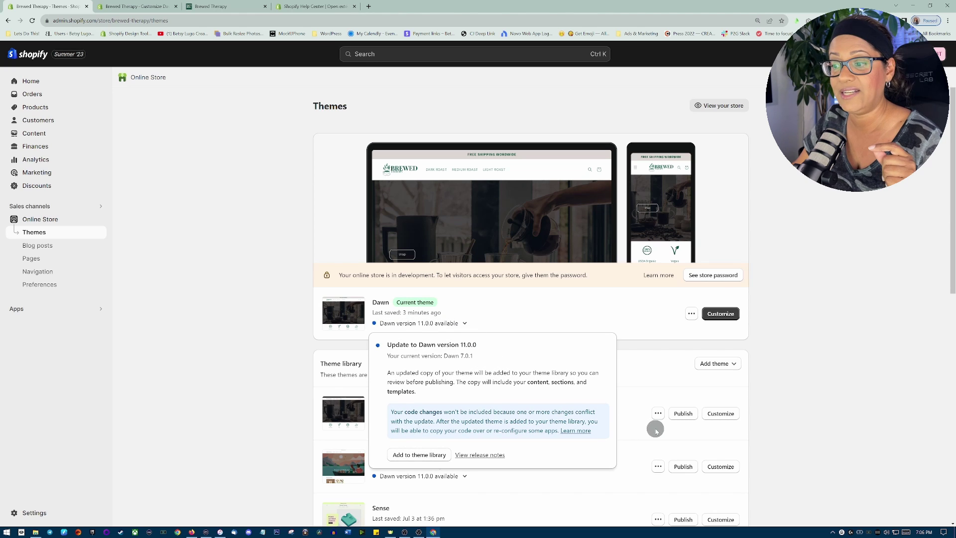
{"action": "left_click", "coordinate": [693, 315]}
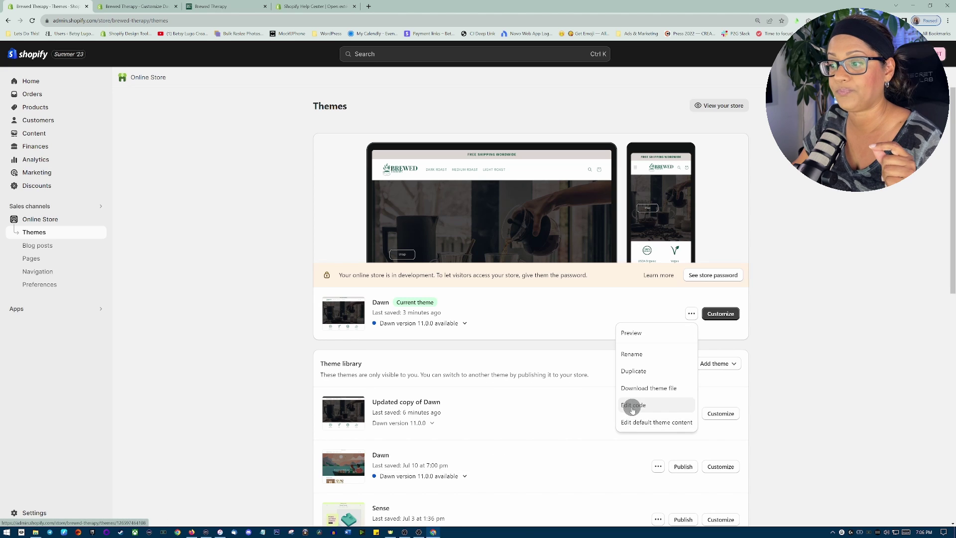
{"action": "left_click", "coordinate": [635, 403]}
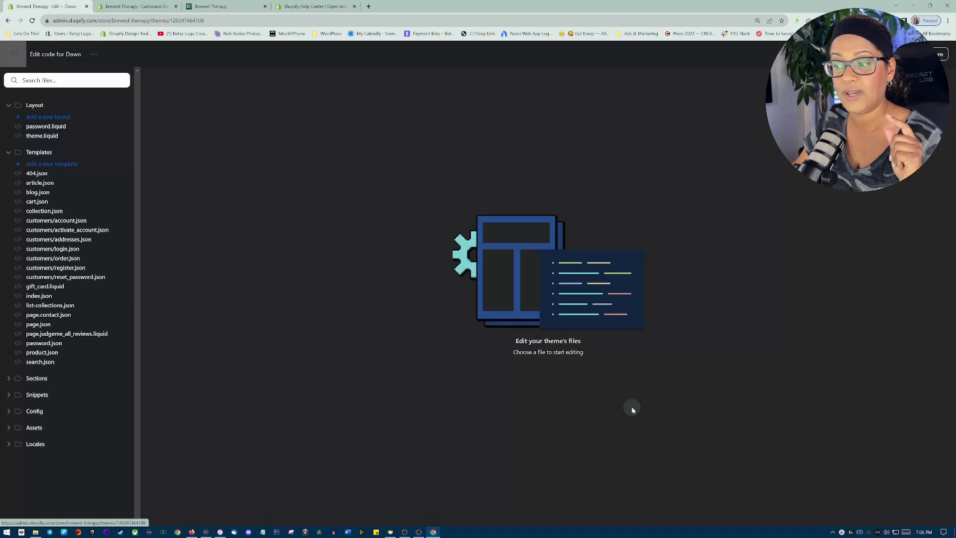
{"action": "left_click", "coordinate": [9, 427]}
{"action": "scroll", "coordinate": [75, 409], "scroll_direction": "down", "scroll_amount": 5}
{"action": "scroll", "coordinate": [79, 407], "scroll_direction": "down", "scroll_amount": 5}
{"action": "scroll", "coordinate": [79, 406], "scroll_direction": "down", "scroll_amount": 5}
{"action": "scroll", "coordinate": [80, 407], "scroll_direction": "down", "scroll_amount": 3}
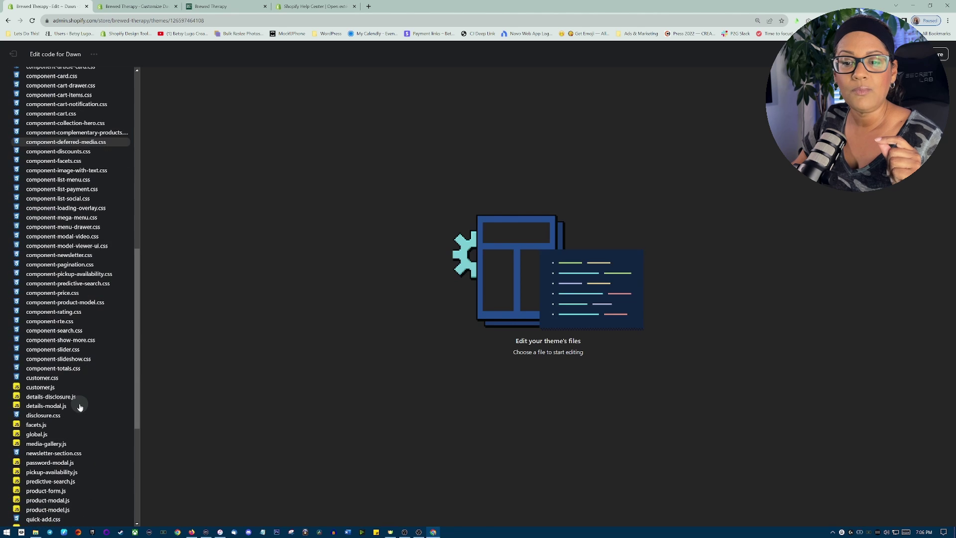
- Paste the external-link script below the last line of global.js and save the file
{"action": "left_click", "coordinate": [57, 436]}
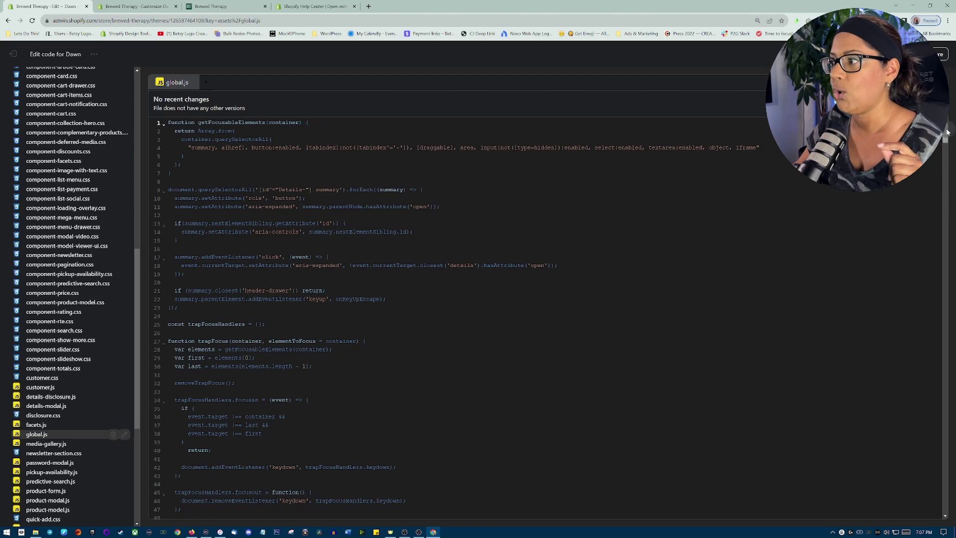
{"action": "left_click_drag", "start_coordinate": [948, 132], "coordinate": [940, 512]}
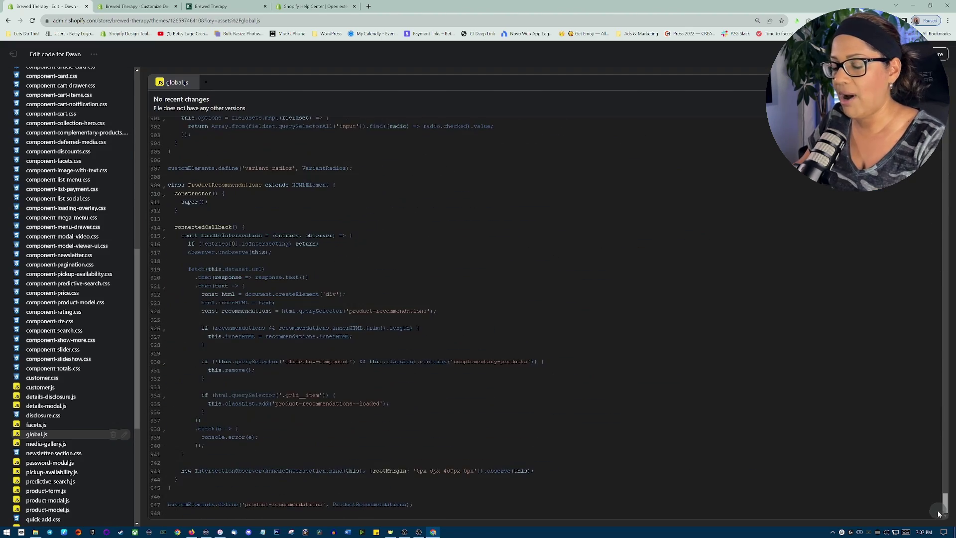
{"action": "left_click", "coordinate": [420, 505]}
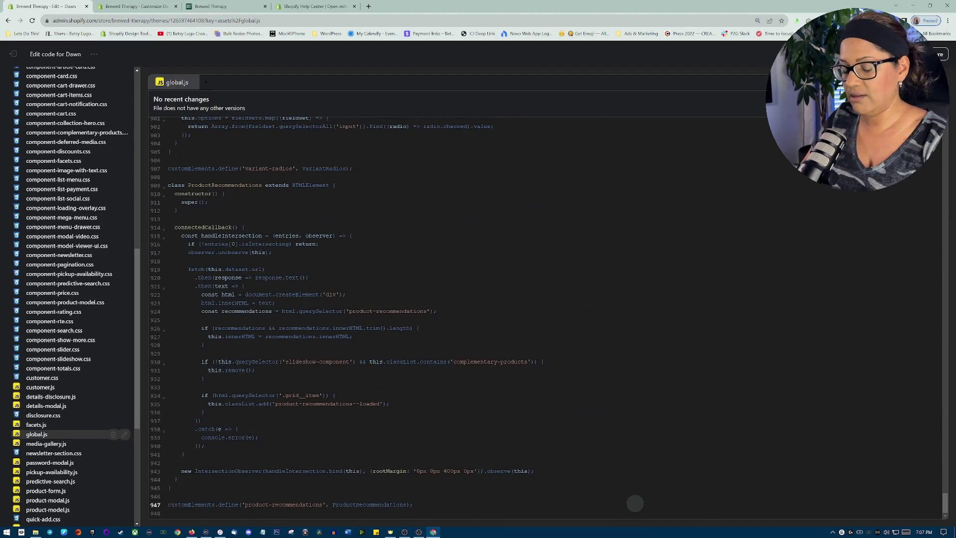
{"action": "key", "text": "Return"}
{"action": "key", "text": "Return"}
{"action": "key", "text": "Return"}
{"action": "key", "text": "Return"}
{"action": "key", "text": "Return"}
{"action": "key", "text": "Return"}
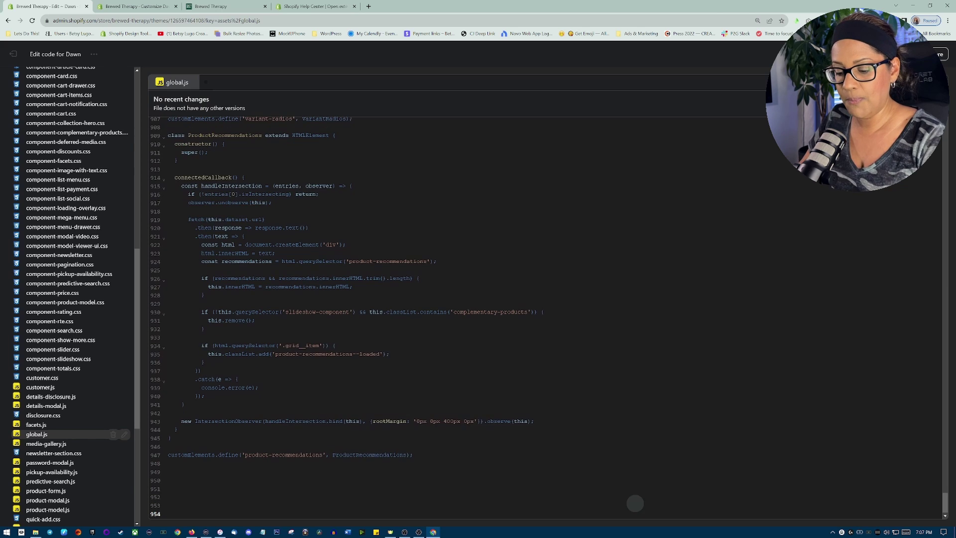
{"action": "type", "text": "var links = document.links; for (let i = 0, linksLength = links.length ; i < linksLength ; i++) {   if (links[i].hostname !== window.location.hostname) {     links[i].target = '_blank';     links[i].rel = 'noreferrer noopener';   } }"}
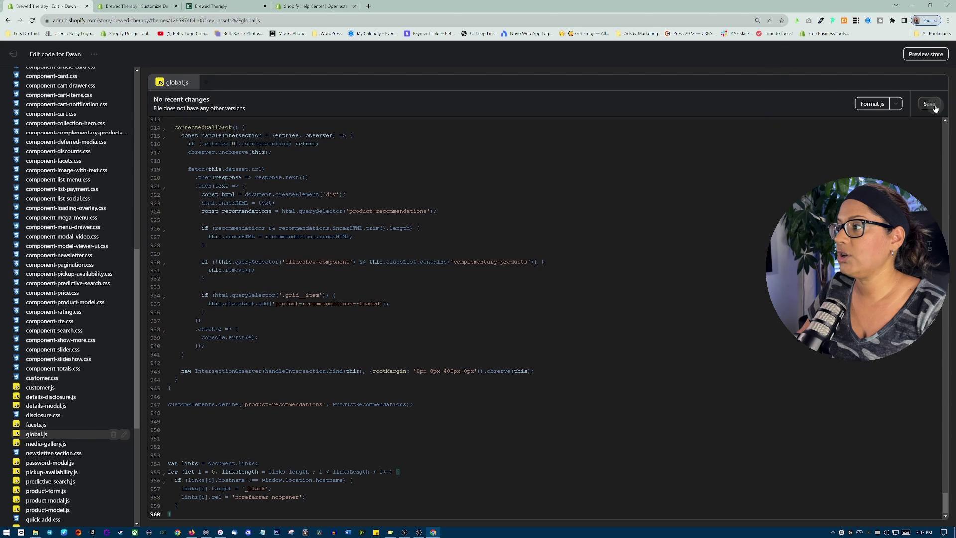
{"action": "left_click", "coordinate": [931, 106]}
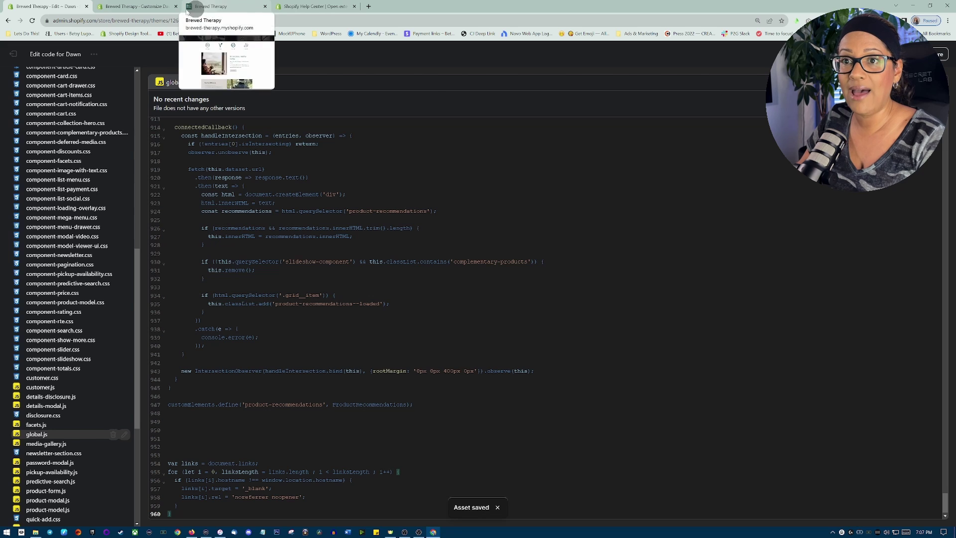
- Reload the storefront and confirm Learn More opens google.com in a new tab
{"action": "left_click", "coordinate": [135, 6]}
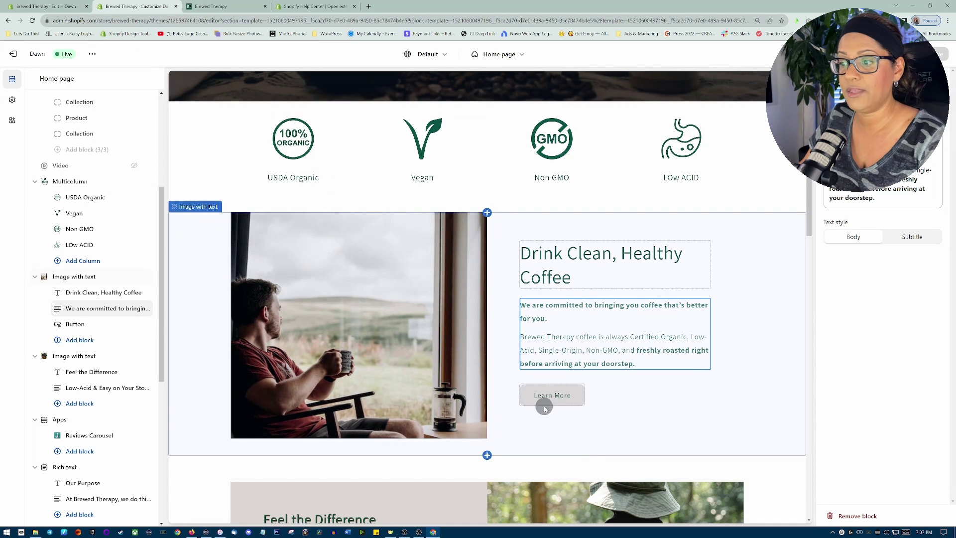
{"action": "left_click", "coordinate": [216, 6]}
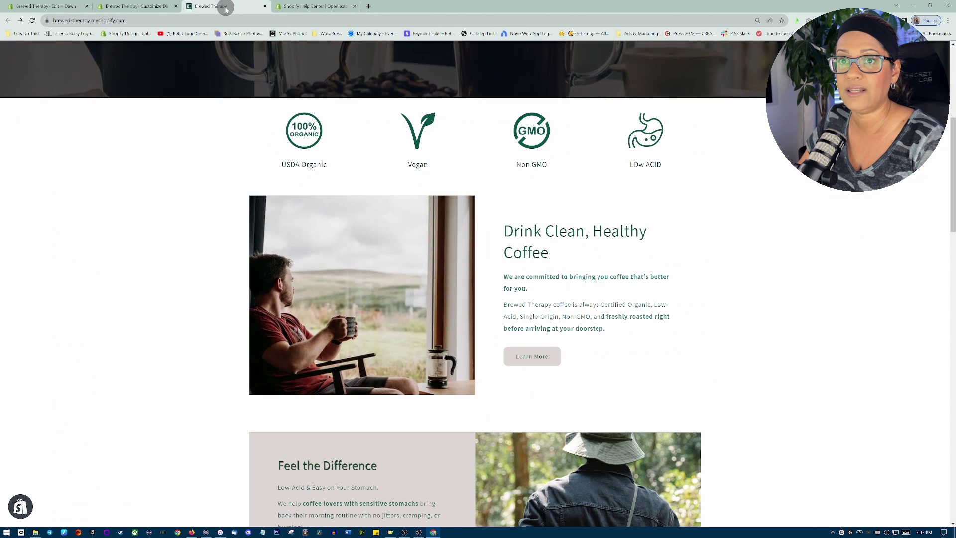
{"action": "left_click", "coordinate": [33, 20]}
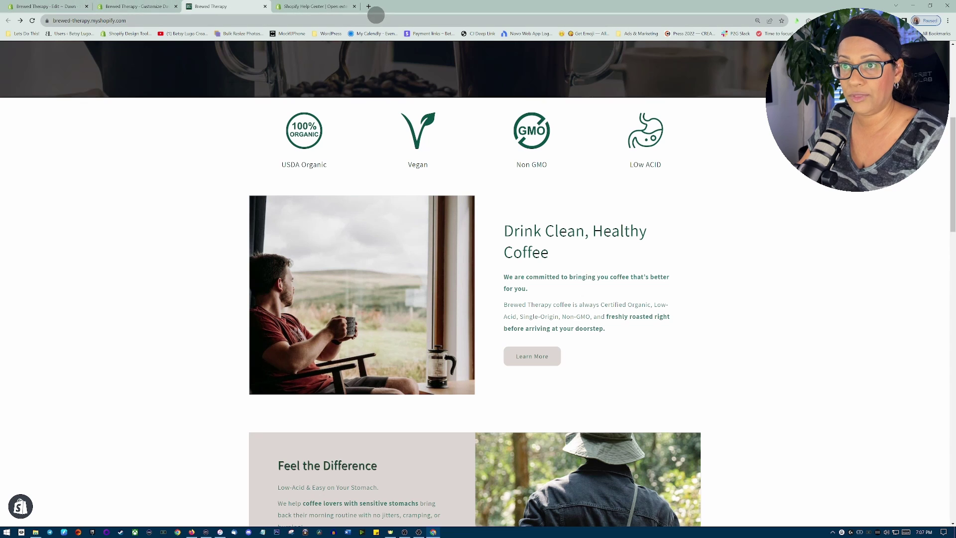
{"action": "left_click", "coordinate": [527, 358]}
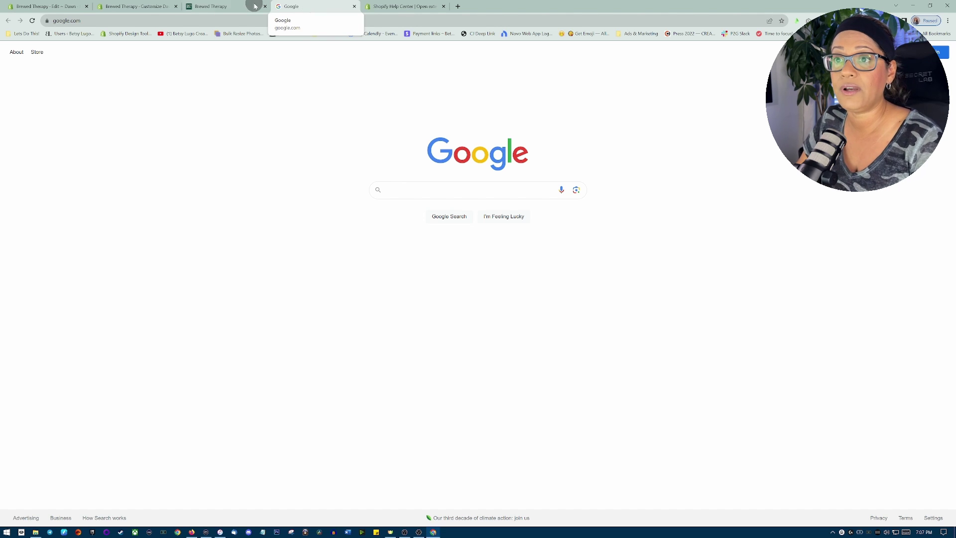
{"action": "left_click", "coordinate": [224, 7]}
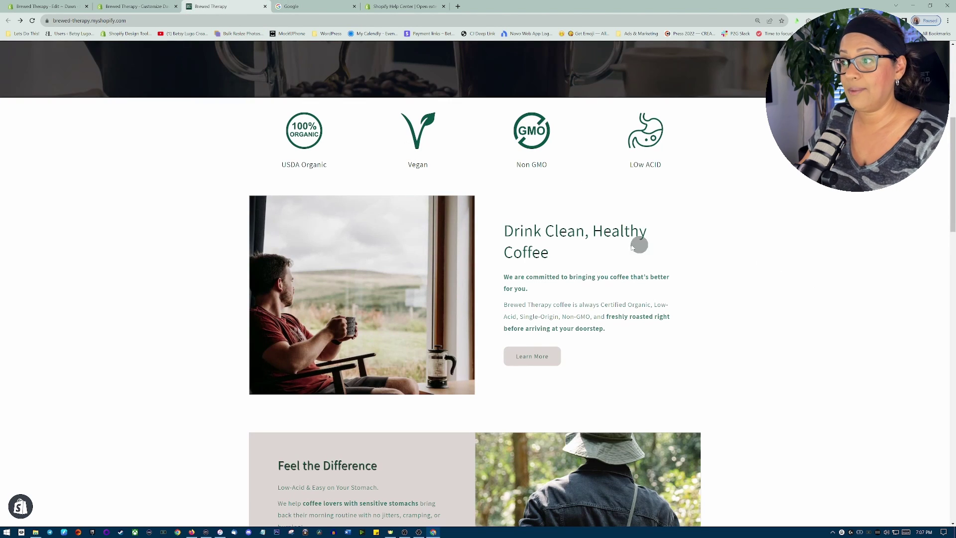